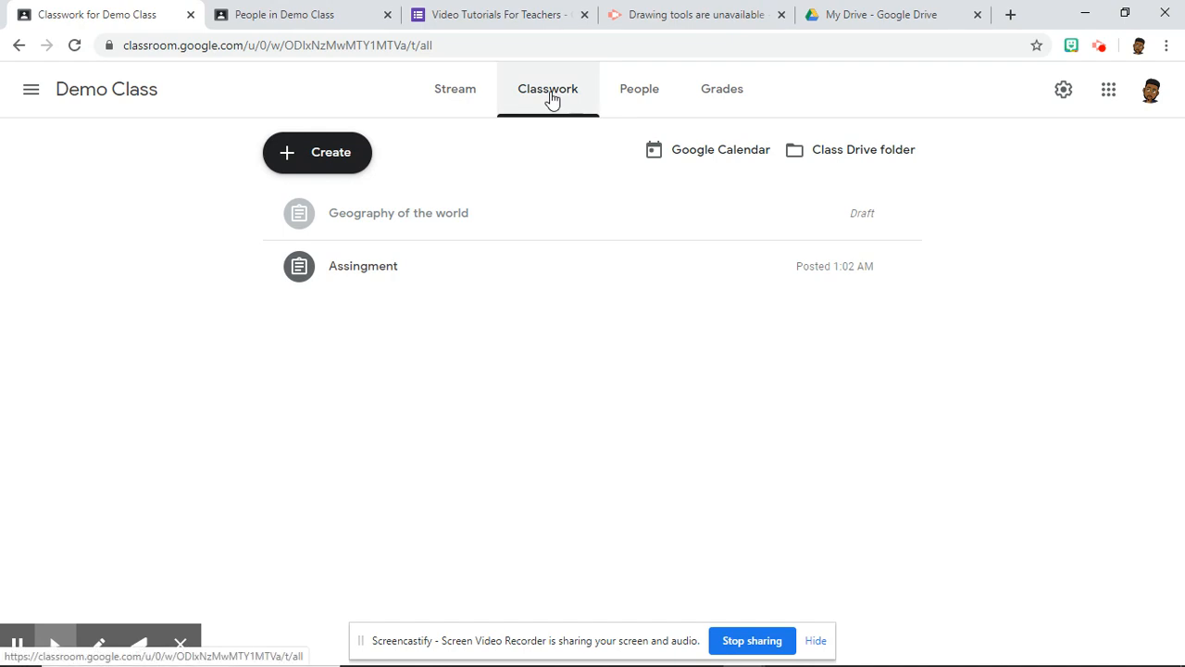
Create a quiz assignment in Demo Class's classwork and open its attached Blank Quiz form for editing
click(553, 95)
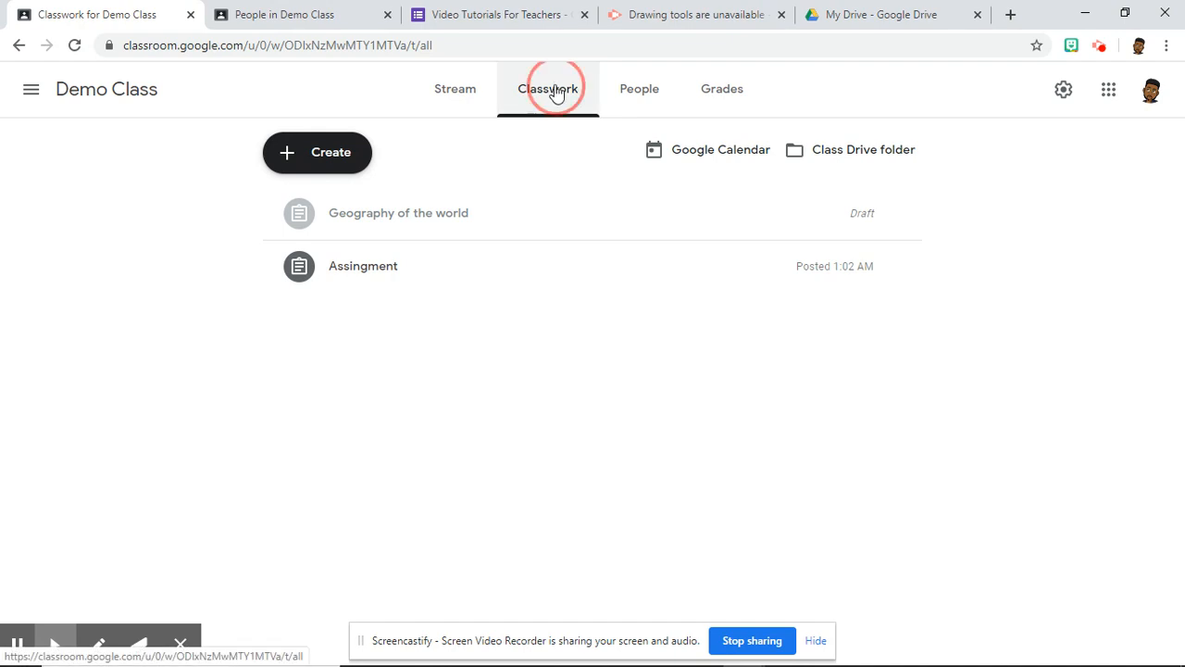
click(340, 160)
click(344, 229)
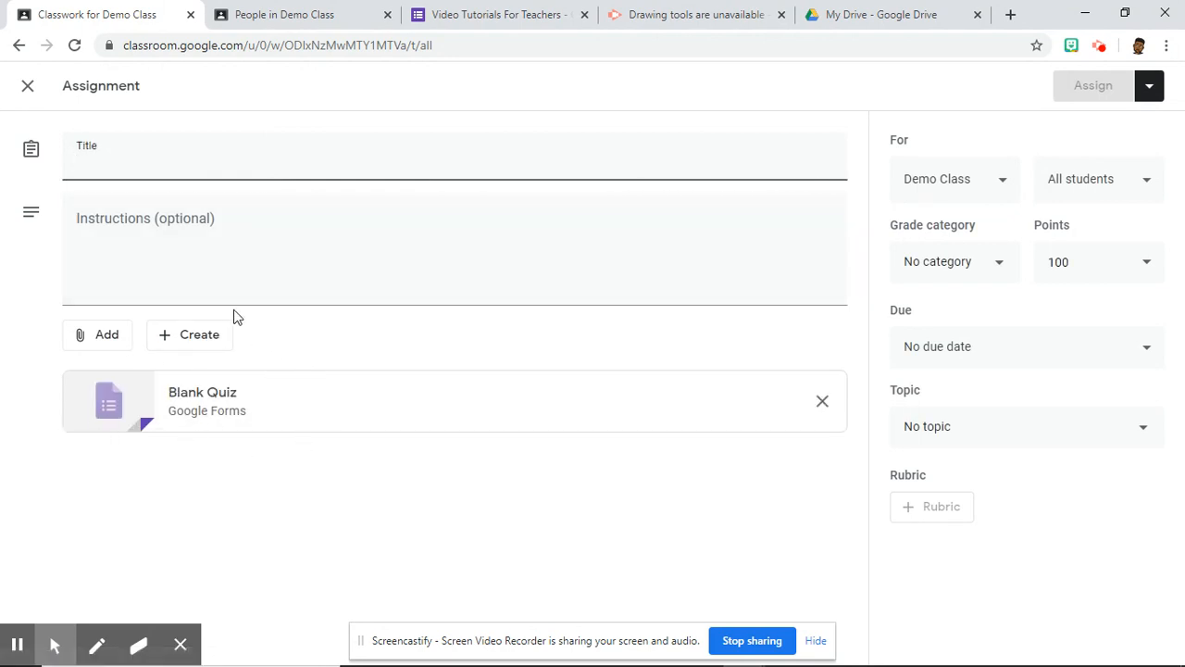
click(340, 398)
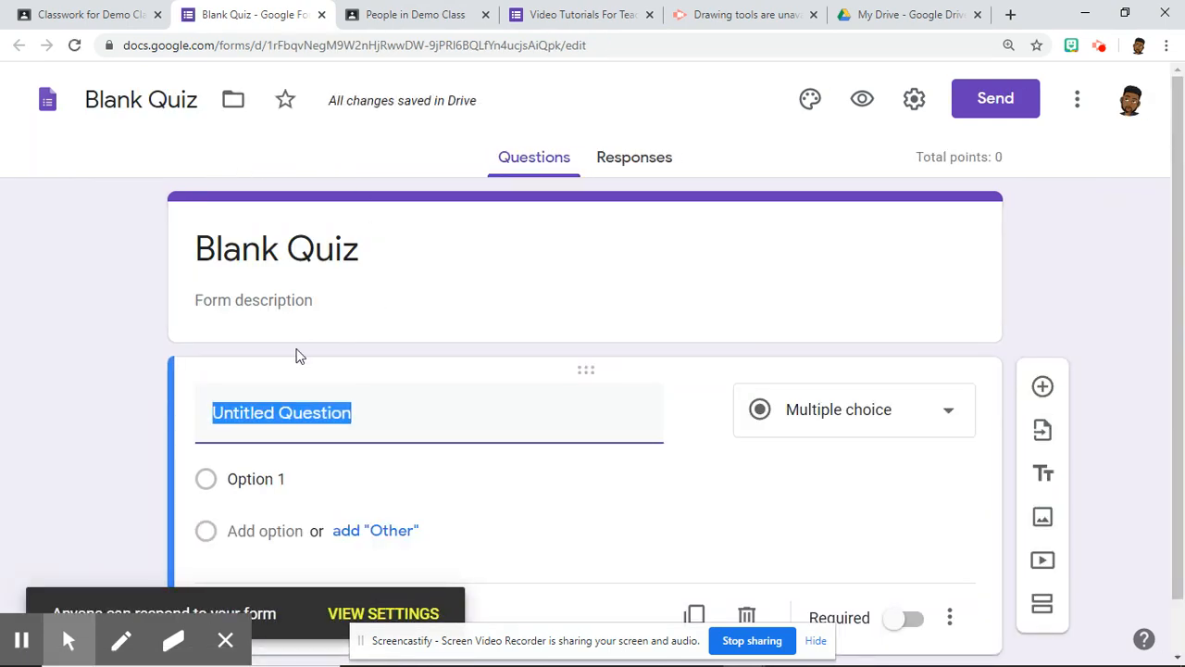
click(218, 641)
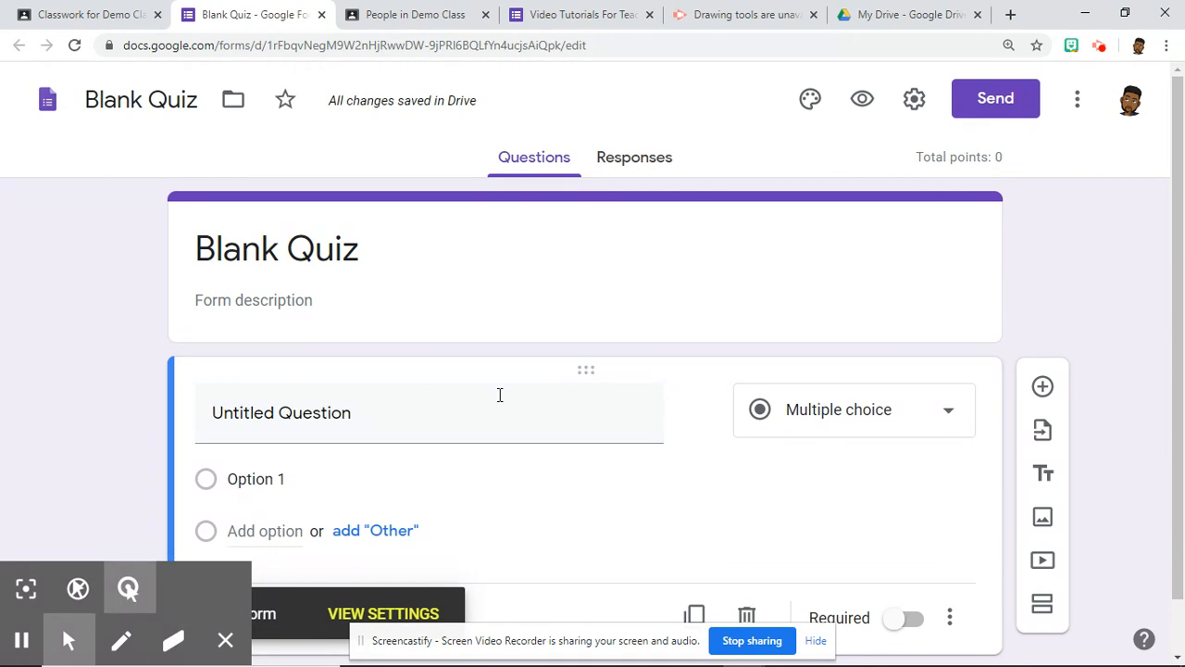
click(441, 224)
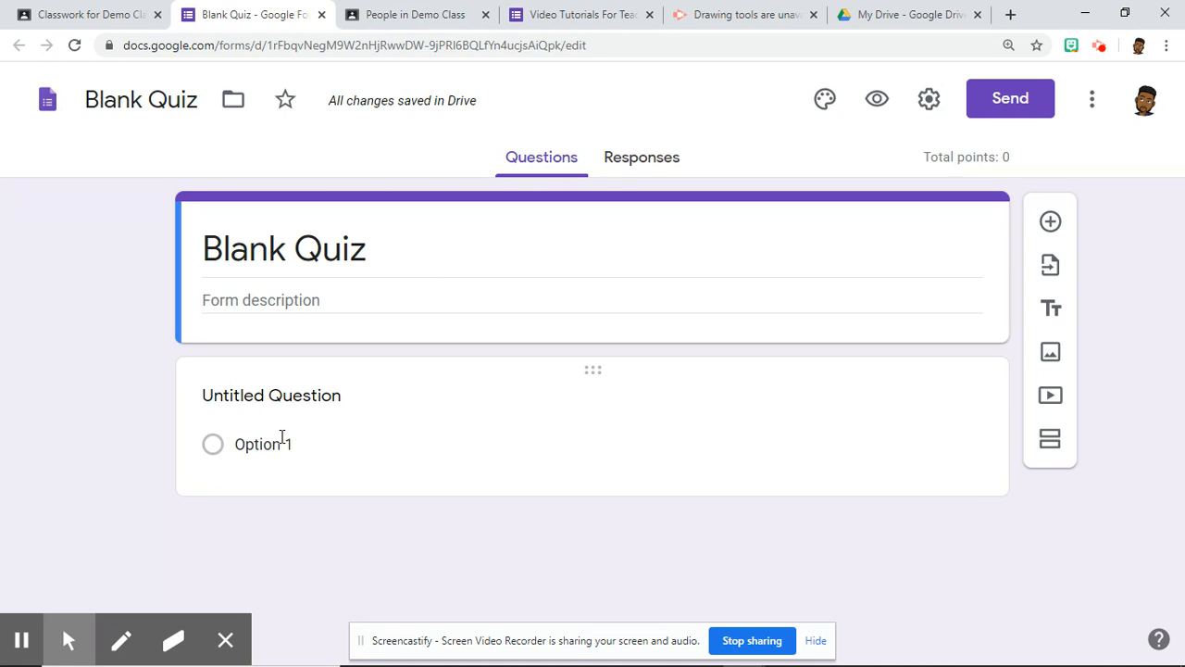
Add a new question to the quiz, review the available question types, and choose Multiple choice
click(1049, 226)
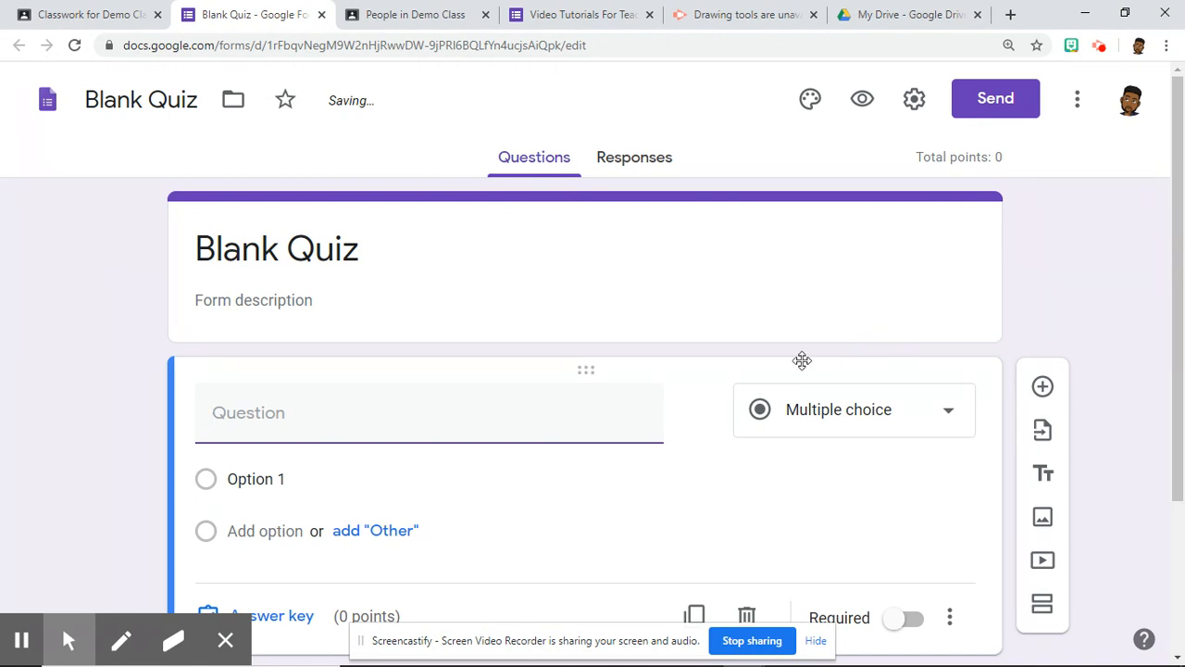
click(794, 415)
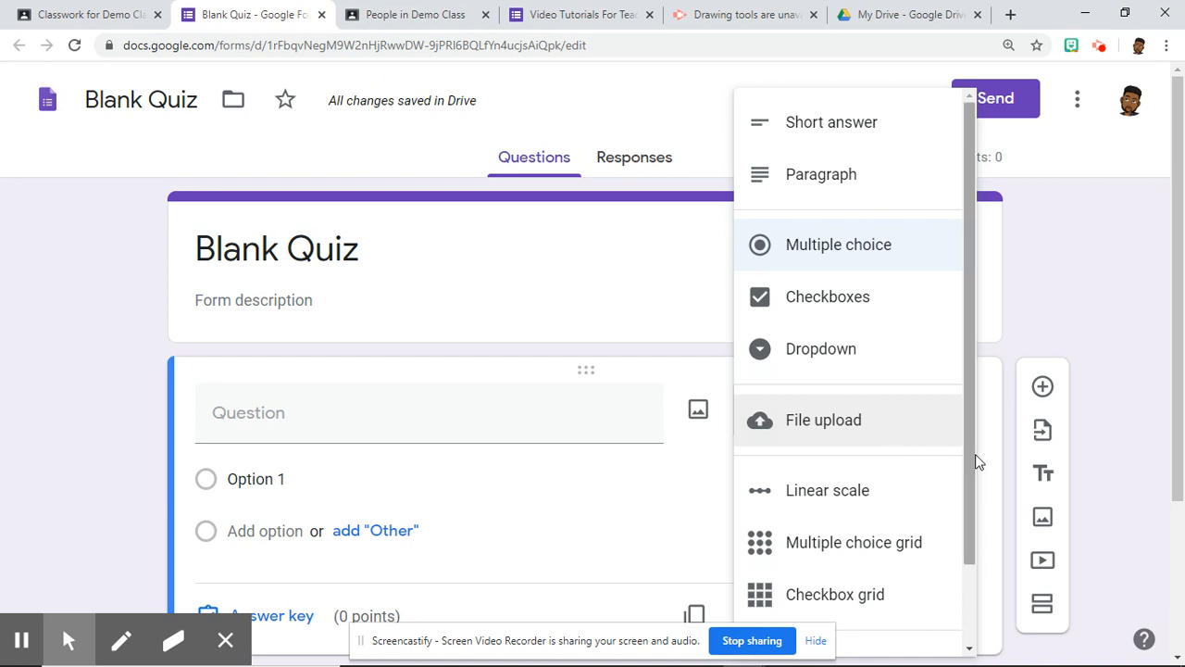
drag(973, 456, 973, 549)
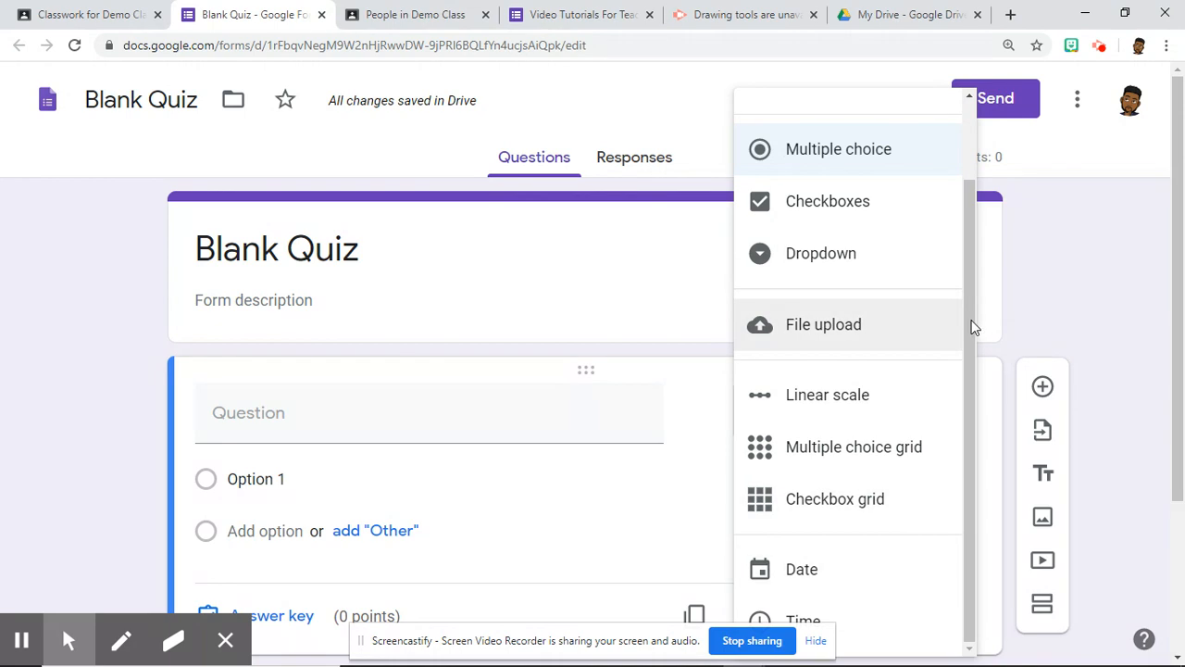
drag(970, 310, 969, 214)
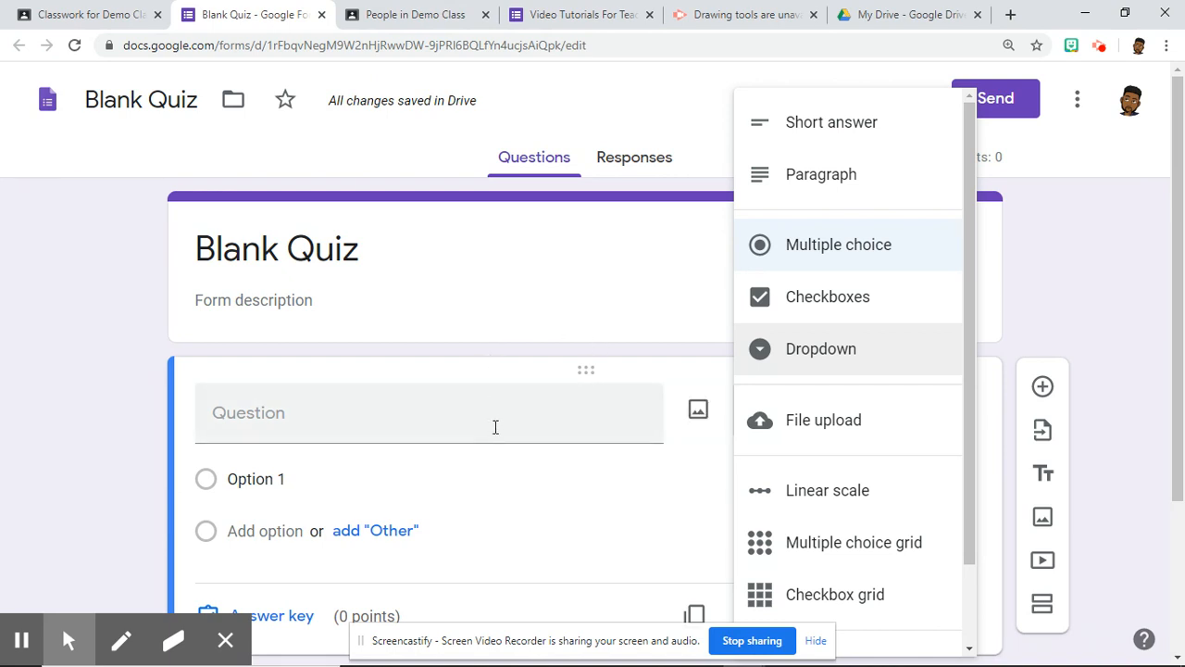
click(800, 250)
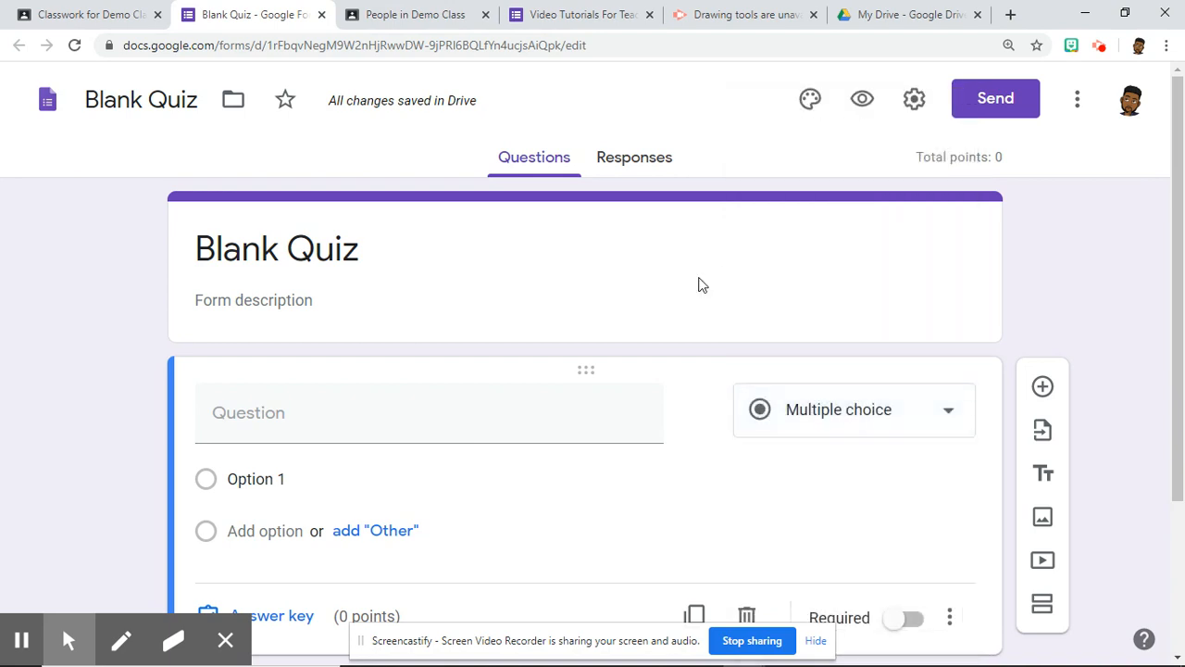
Enter "nmjejrjfje" as the question text and "fvvgg" as its first answer option
click(494, 408)
text(nmjejrjfje)
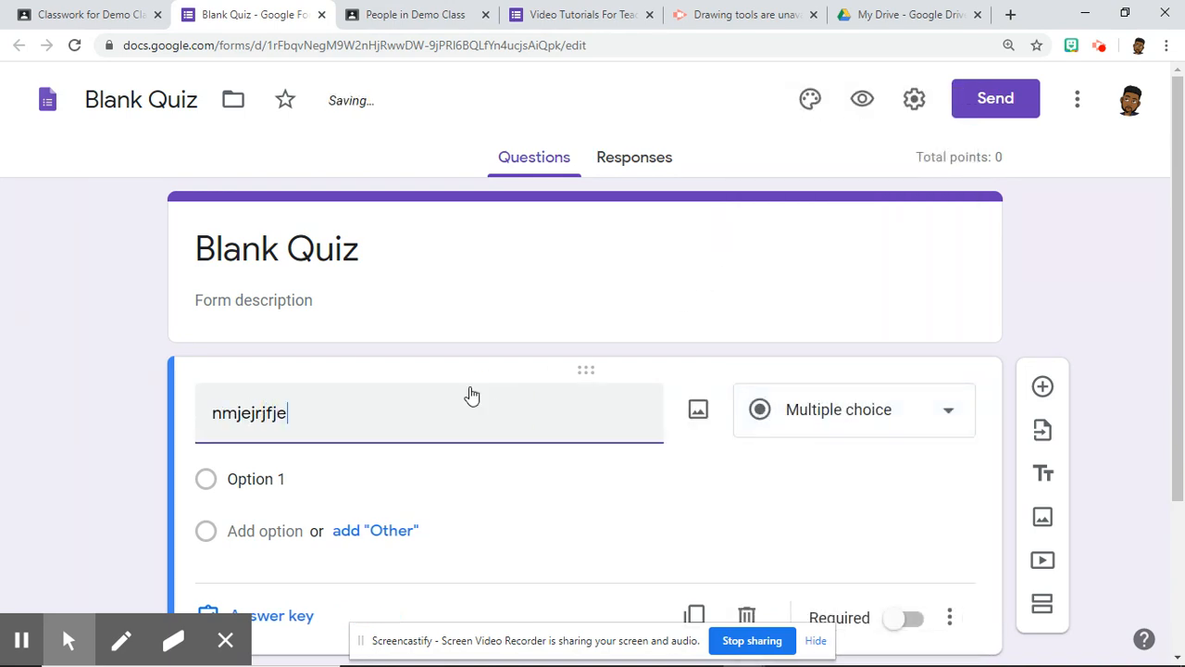
click(360, 489)
text(fvvgg)
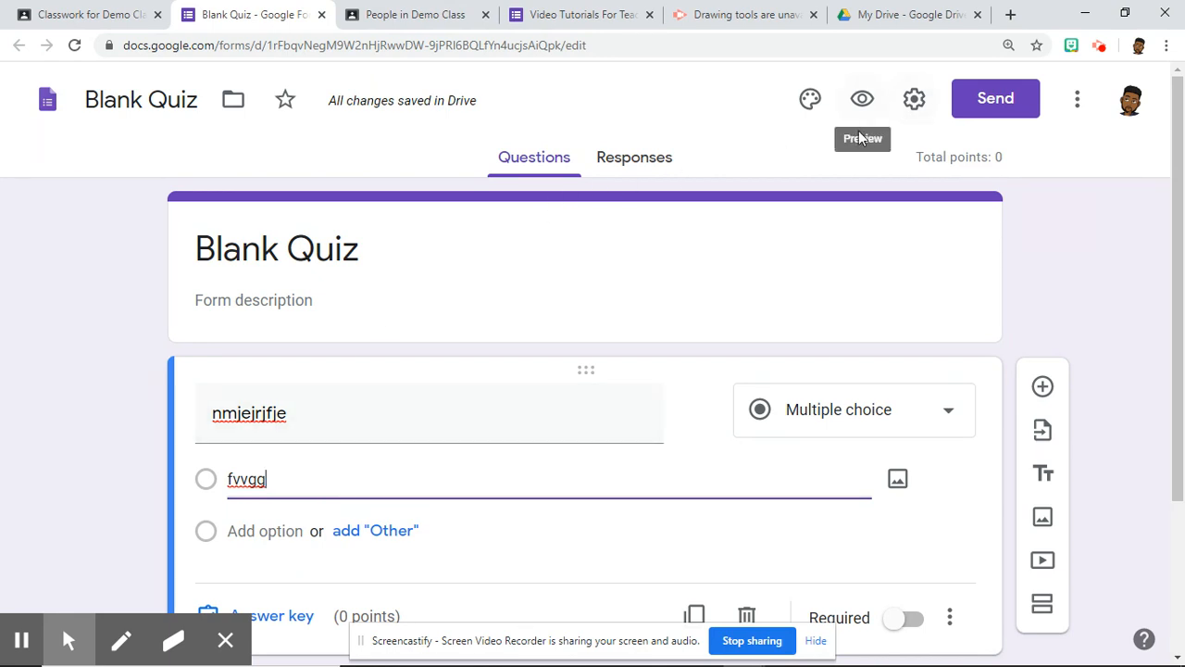
View the quiz's responses and look over the general form settings
click(637, 157)
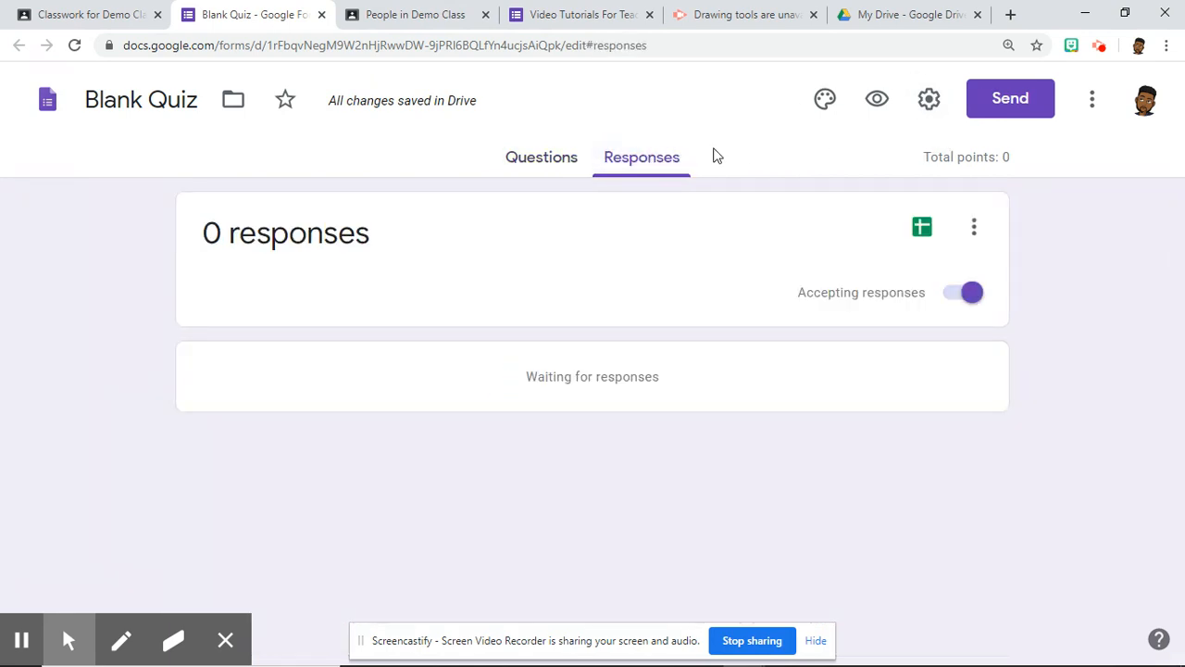
click(937, 98)
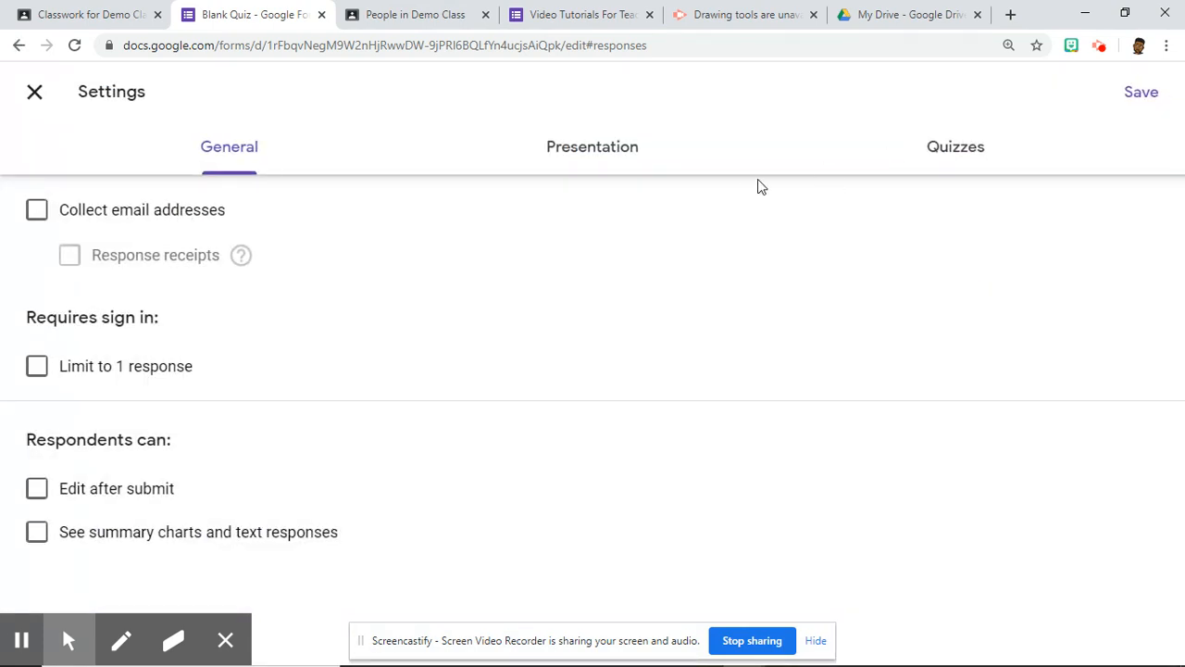
click(35, 93)
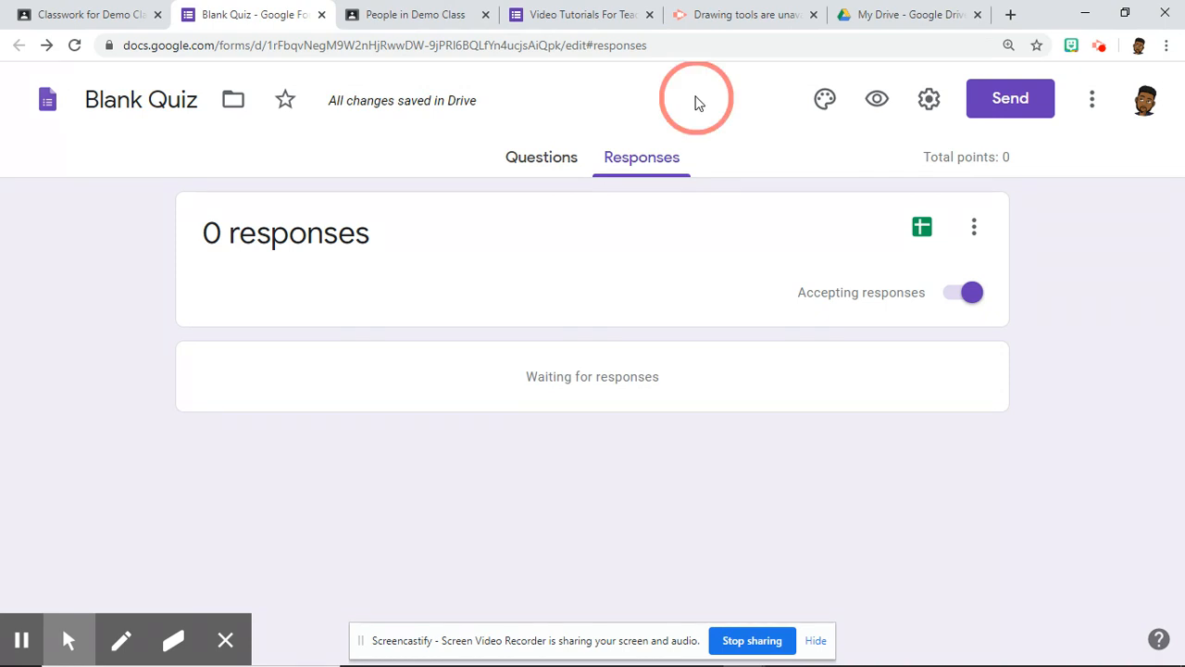
click(913, 100)
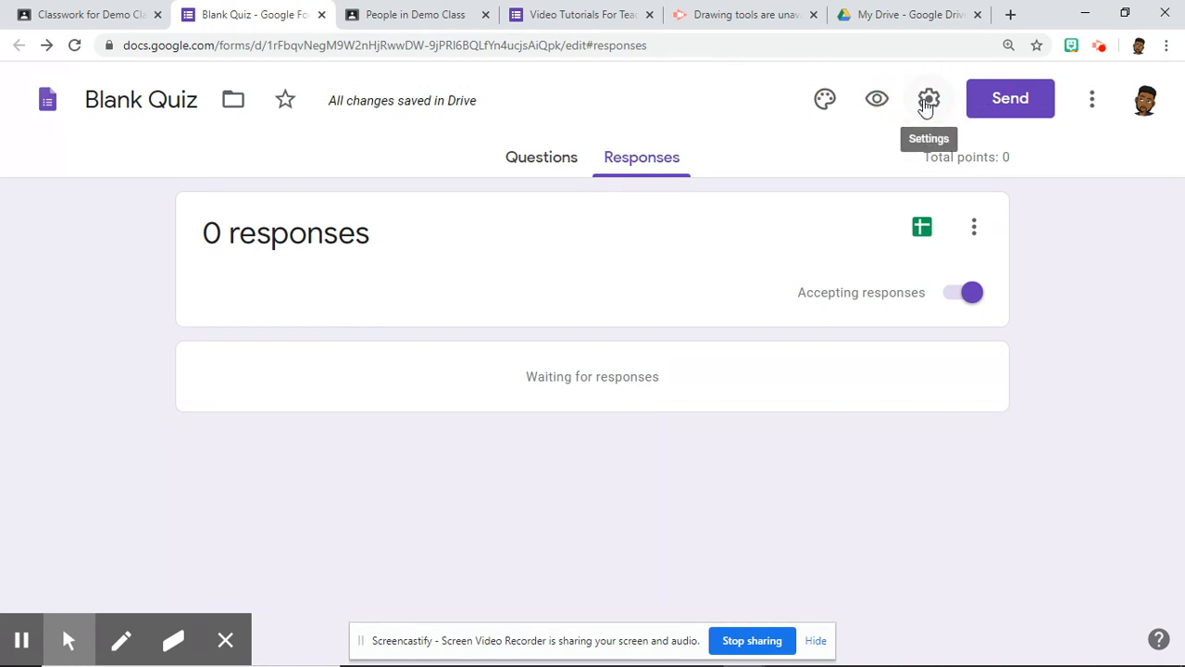
In the general form settings, try the respondent options for editing after submission and seeing summary charts, leaving both off
click(921, 100)
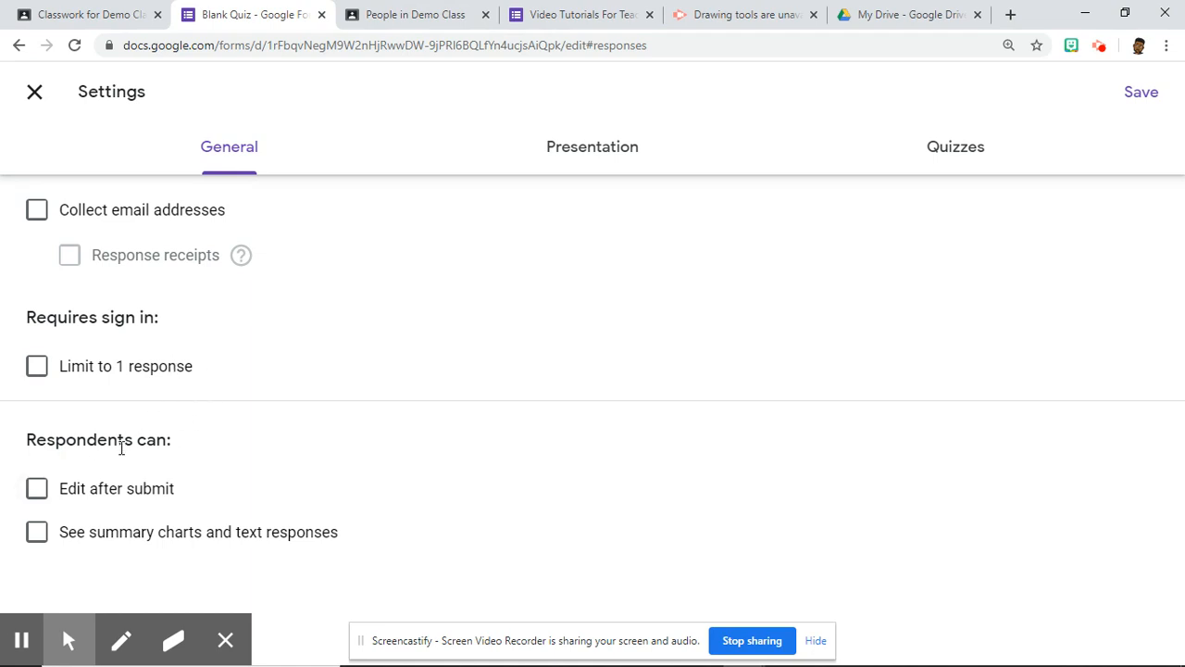
drag(125, 445, 182, 491)
click(169, 493)
click(31, 496)
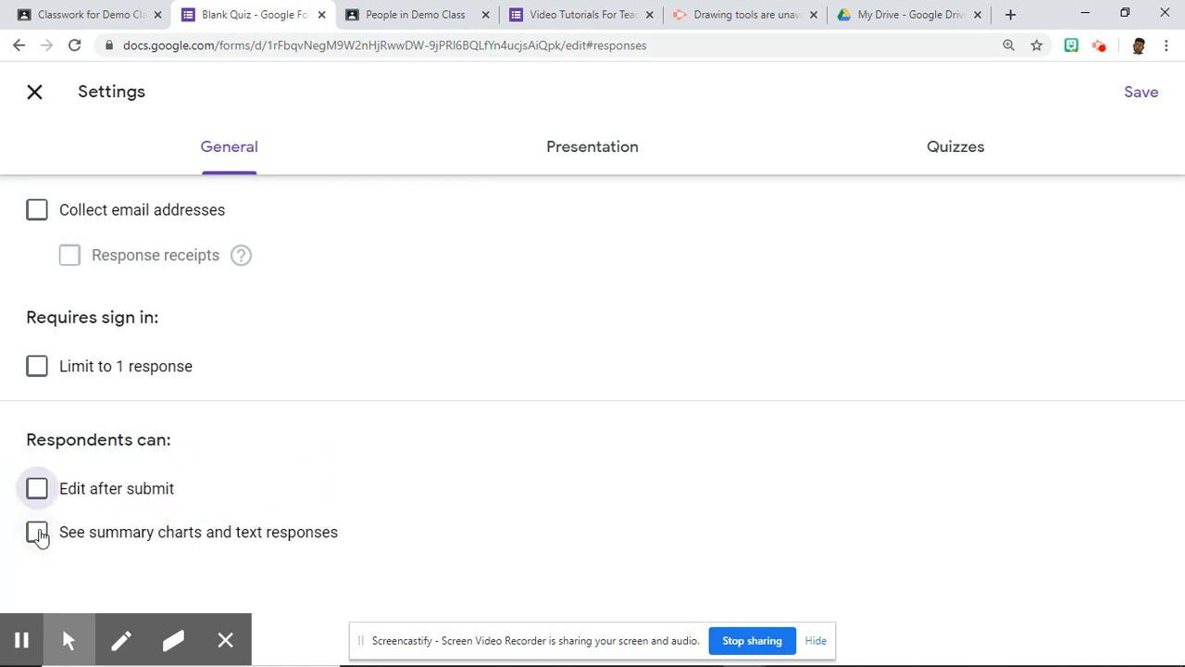
click(37, 534)
click(37, 533)
Turn off the link to submit another response and set the form's confirmation message to "ttthhhh"
click(570, 158)
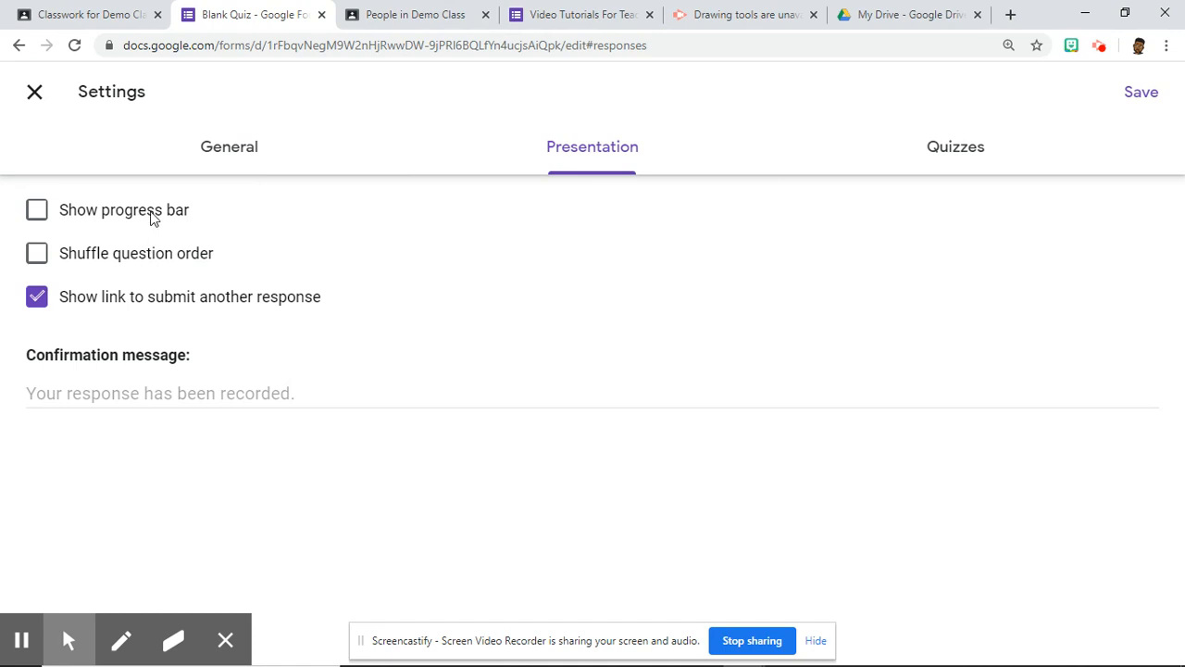
click(153, 218)
click(153, 219)
click(37, 305)
click(37, 306)
click(37, 296)
click(119, 389)
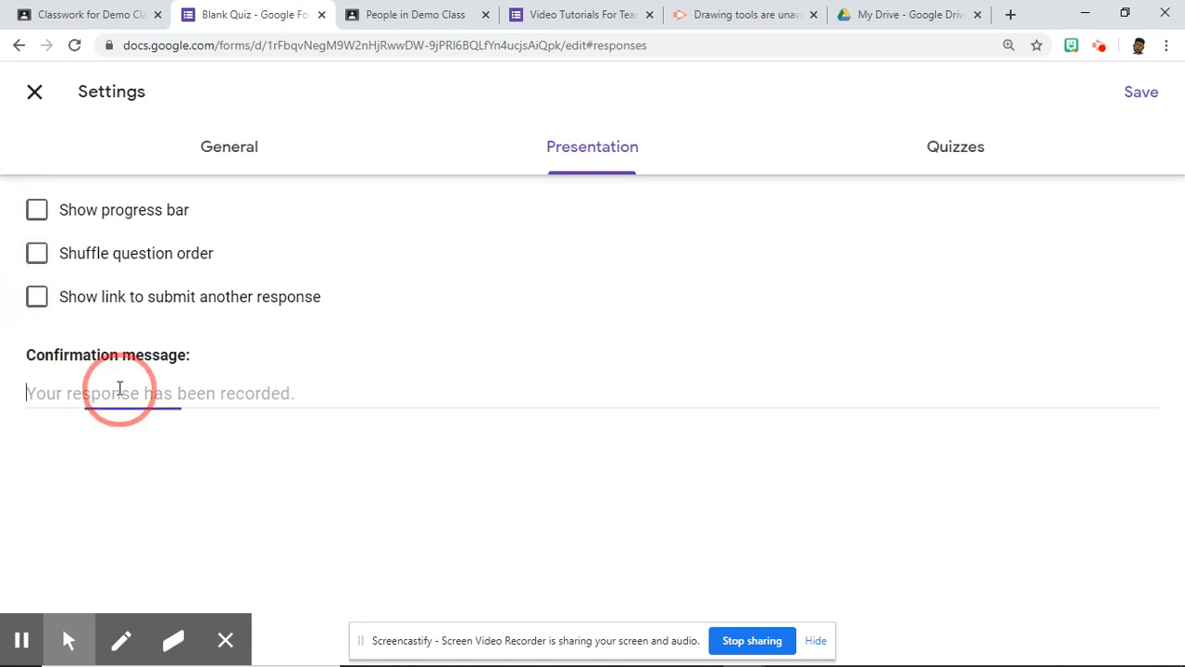
text(ttthhhh)
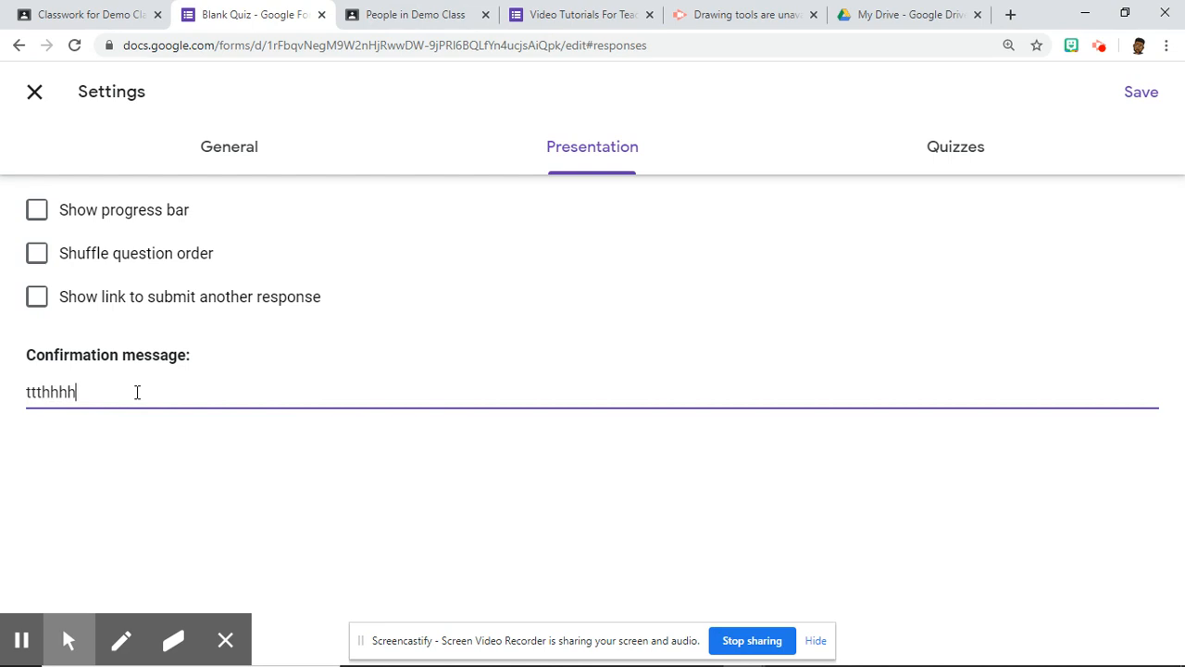
Set the quiz grade release to "Later, after manual review", review what respondents can see, and close the settings without saving
click(953, 159)
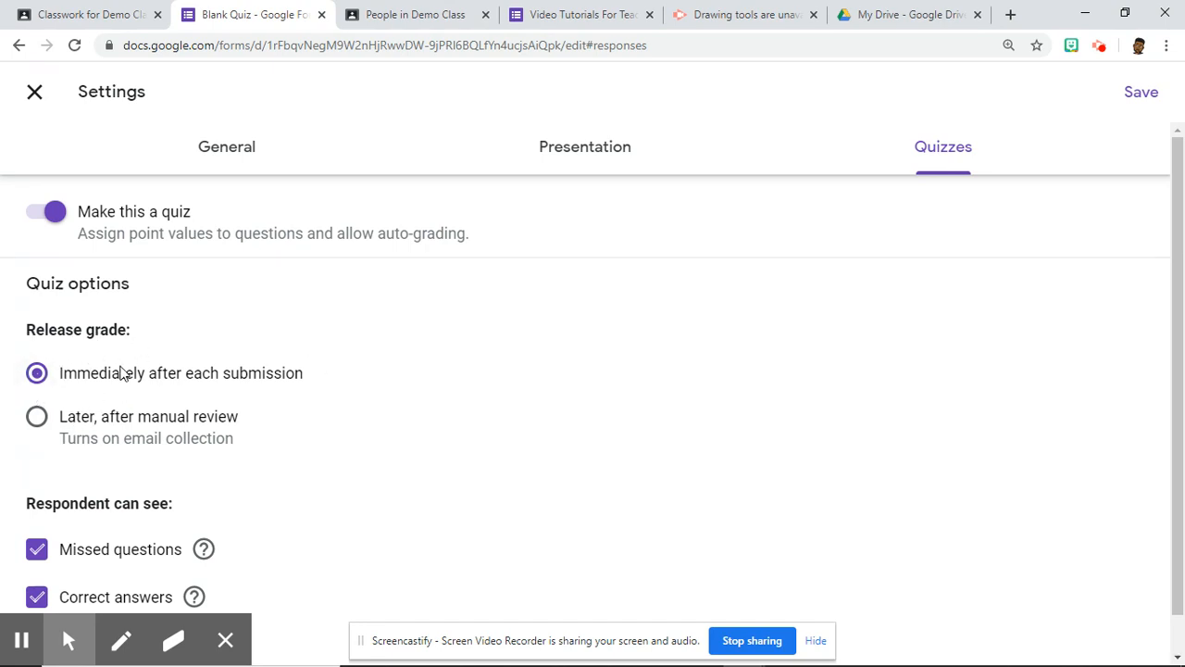
click(77, 419)
drag(1181, 263, 1182, 388)
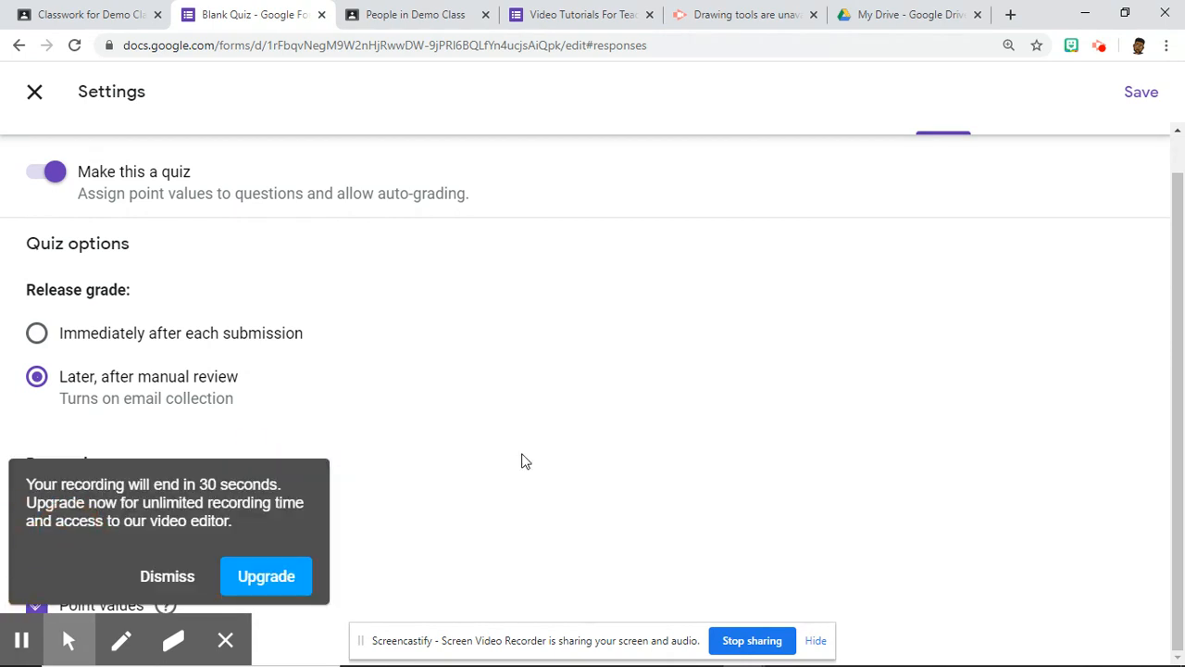
click(168, 576)
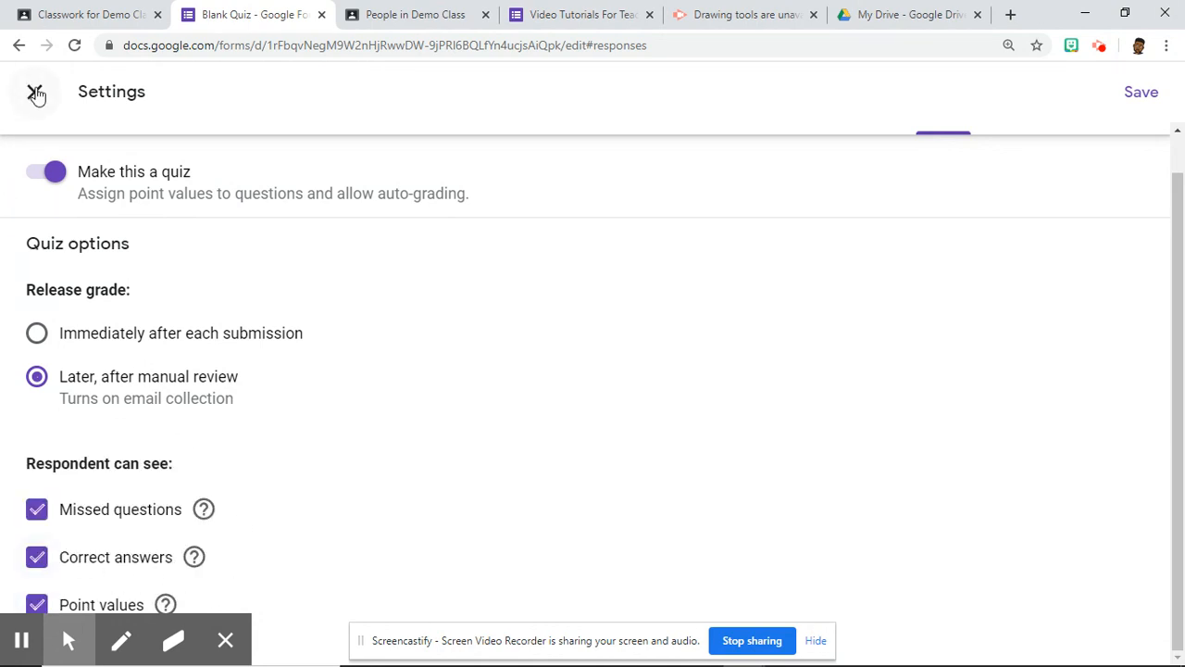
scroll(712, 490, up, 1)
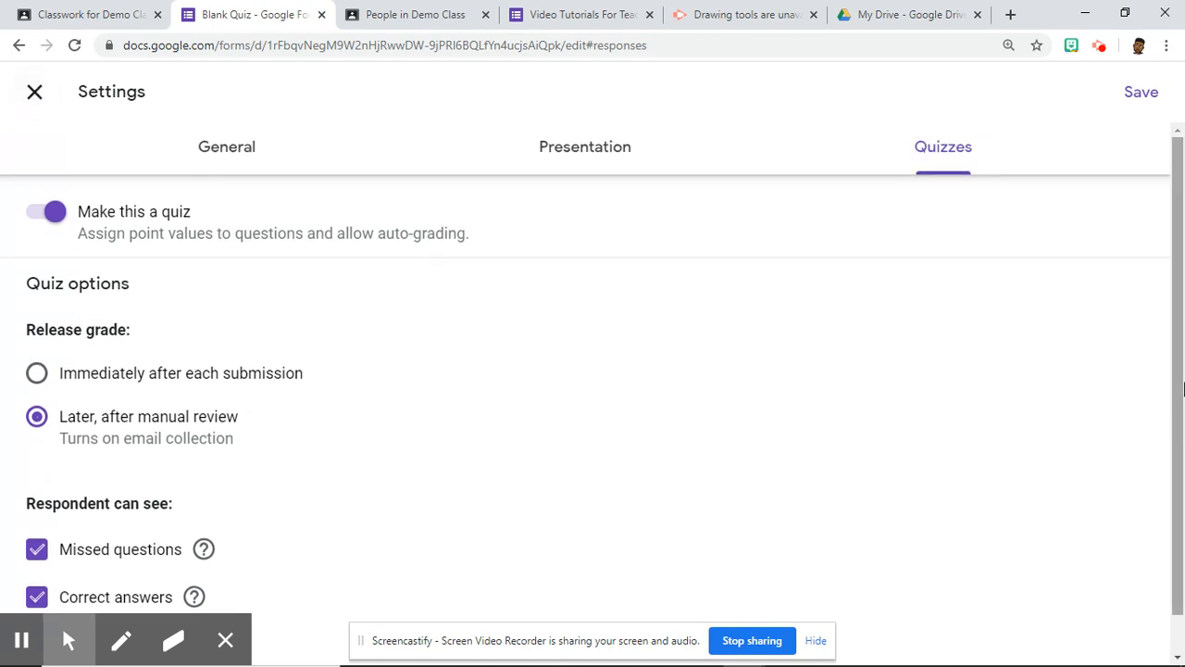
click(32, 96)
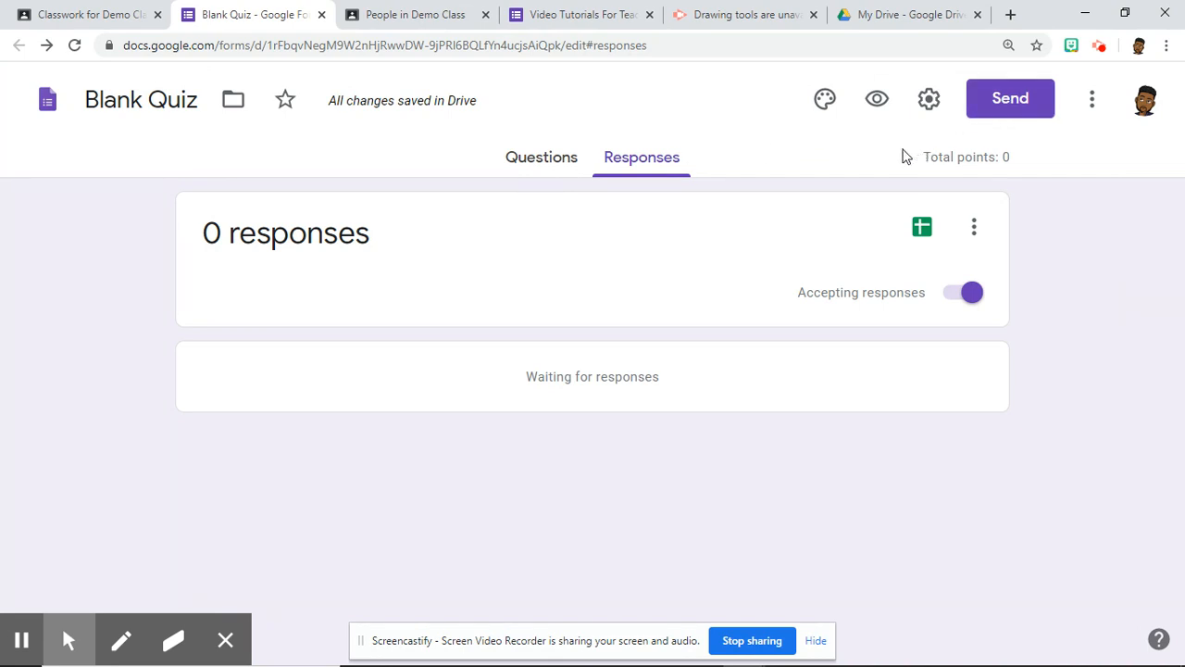
Preview the quiz as respondents see it
click(880, 97)
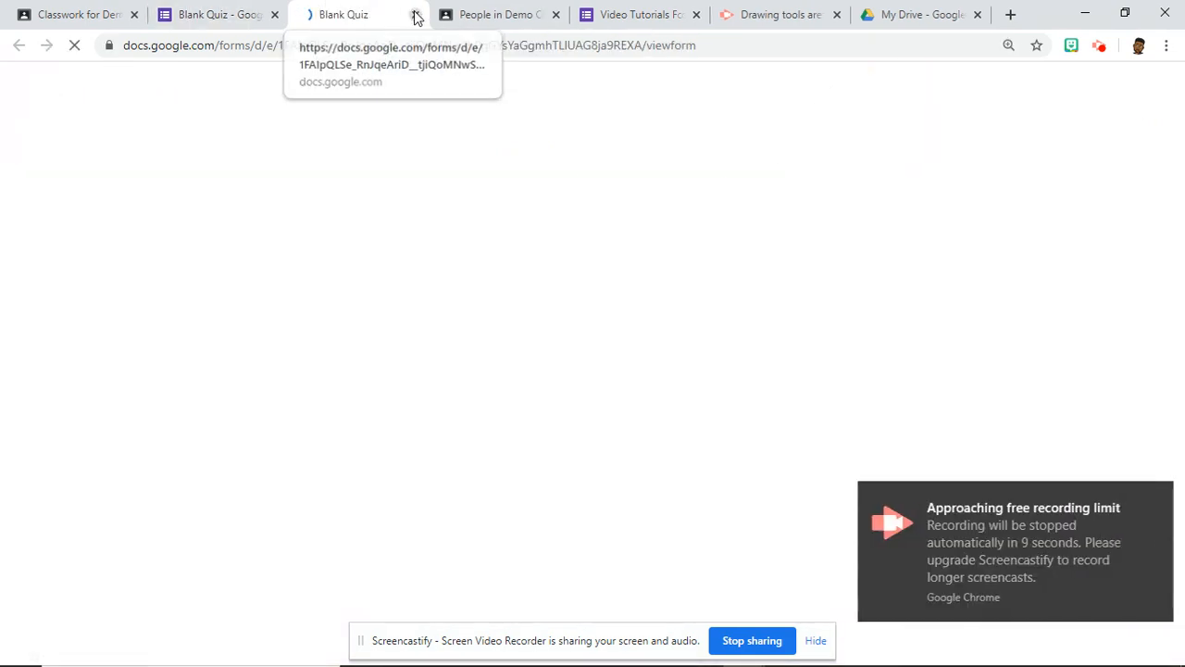